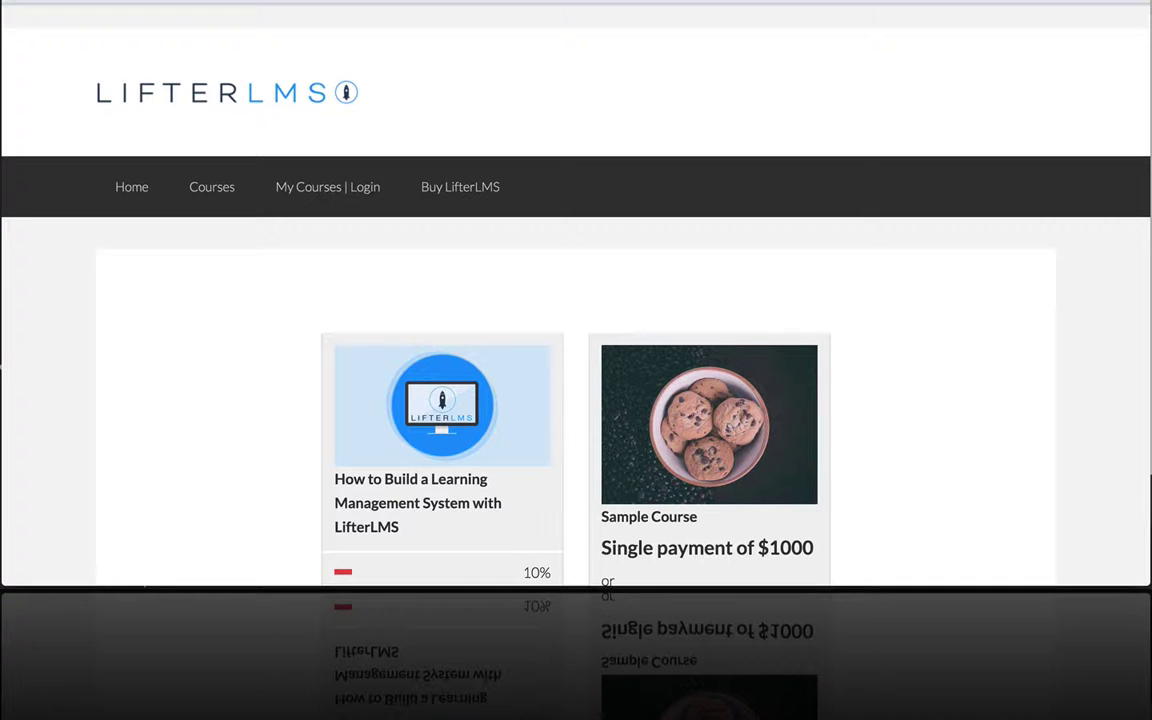
{"action": "scroll", "coordinate": [993, 285], "scroll_direction": "down", "scroll_amount": 2}
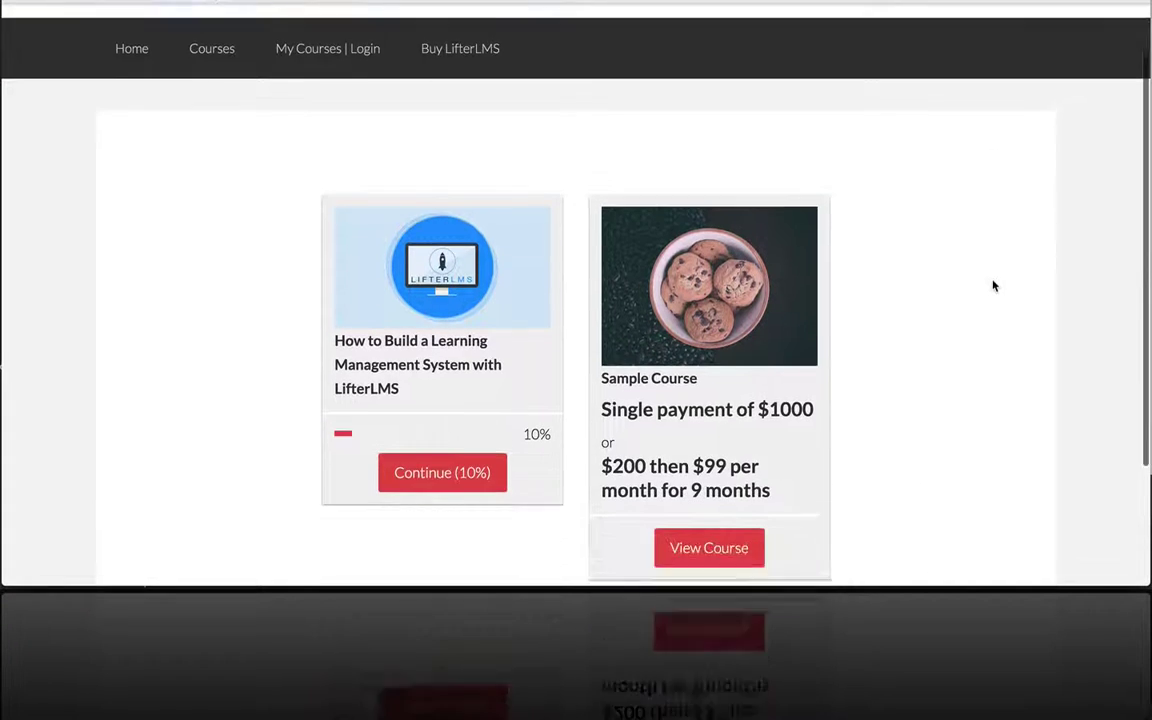
{"action": "scroll", "coordinate": [993, 285], "scroll_direction": "up", "scroll_amount": 2}
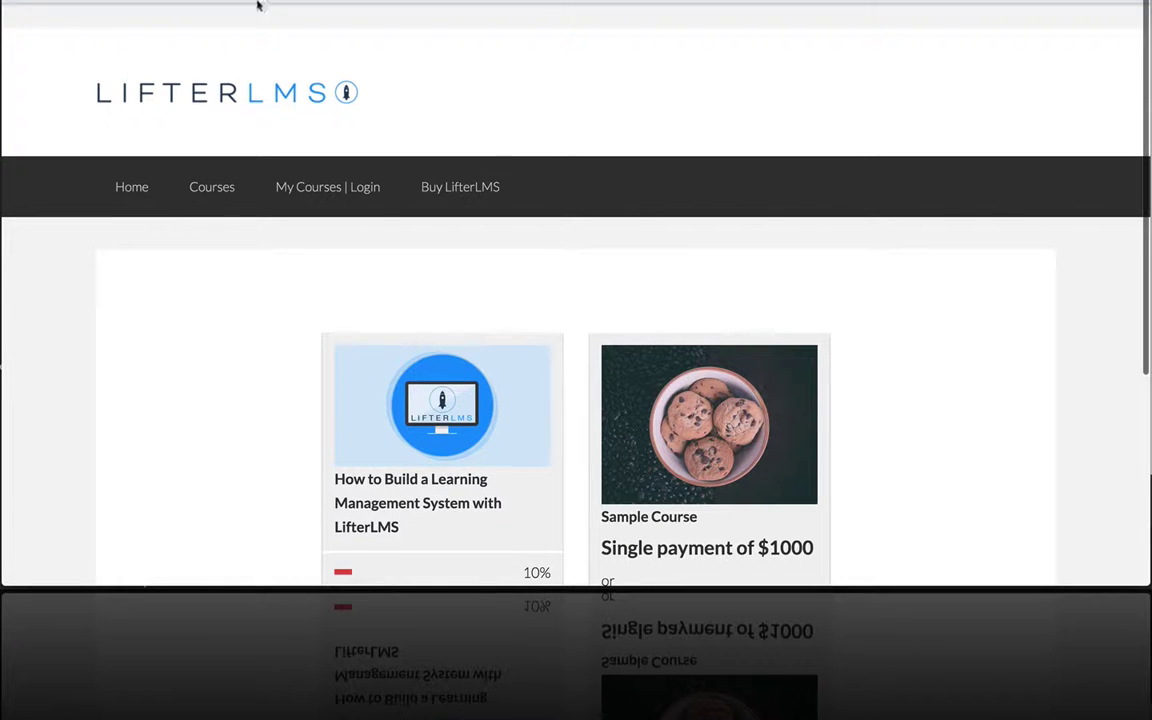
Switch to the site's WordPress admin and add a new course track named "LifterLMS Certification Degree".
{"action": "key", "text": "ctrl+Tab"}
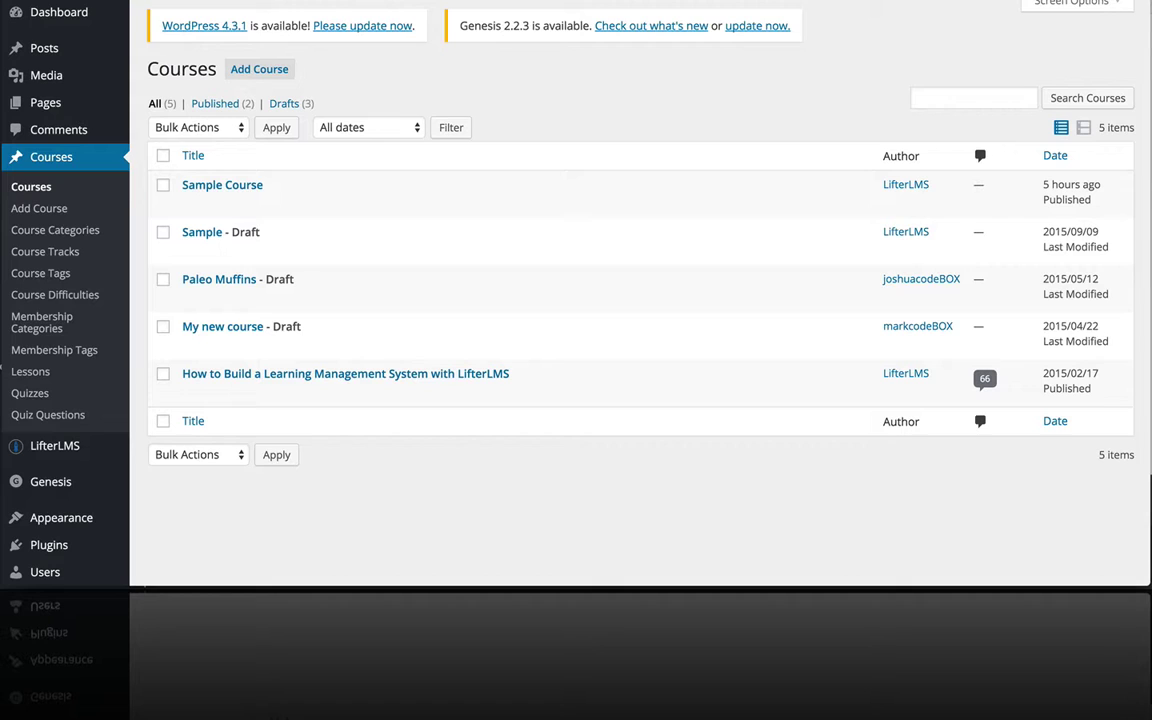
{"action": "scroll", "coordinate": [348, 202], "scroll_direction": "down", "scroll_amount": 1}
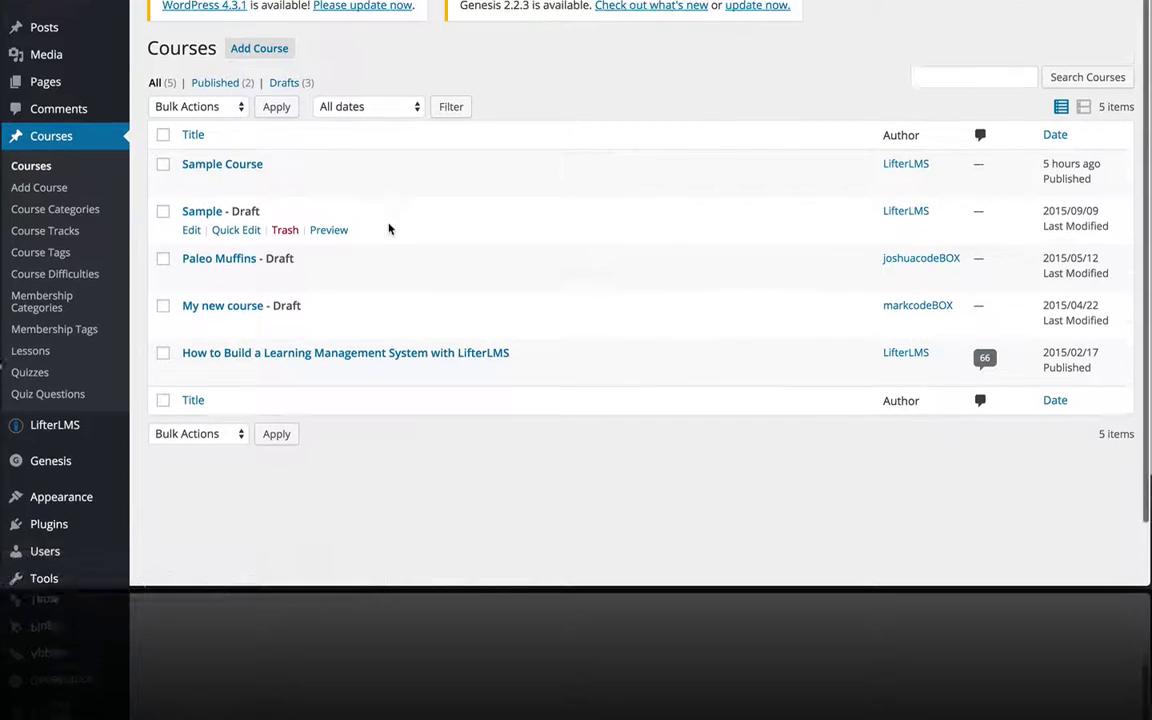
{"action": "scroll", "coordinate": [388, 229], "scroll_direction": "up", "scroll_amount": 1}
{"action": "left_click", "coordinate": [50, 165]}
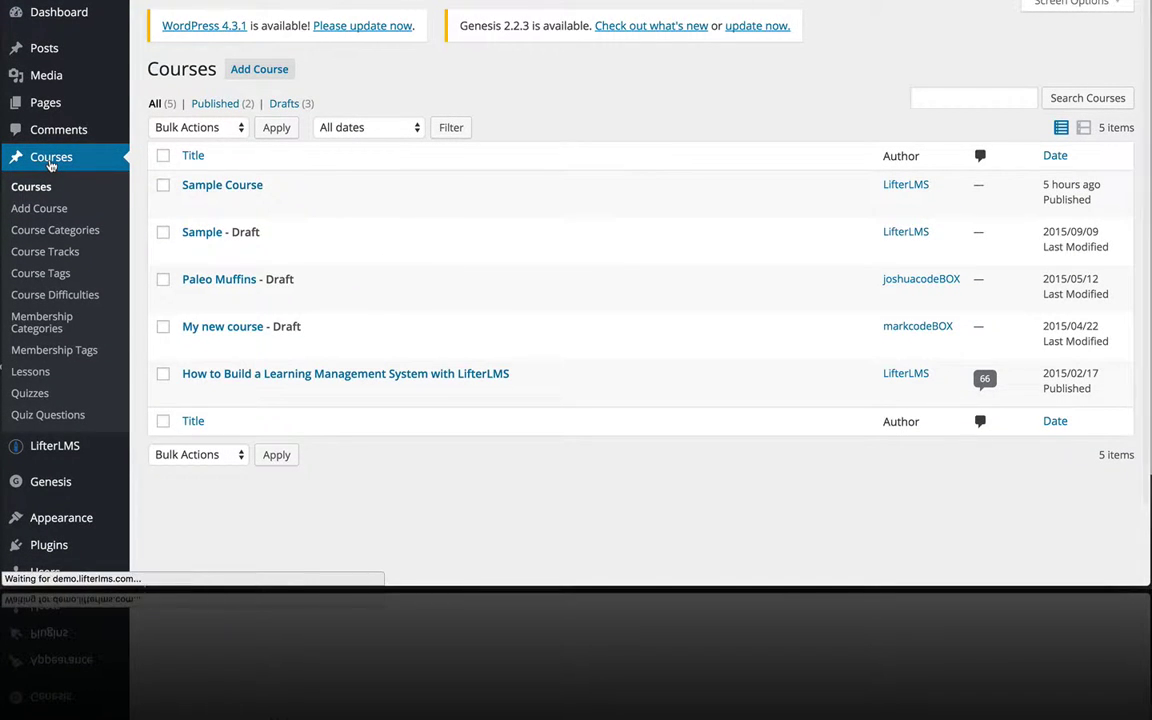
{"action": "left_click", "coordinate": [67, 254]}
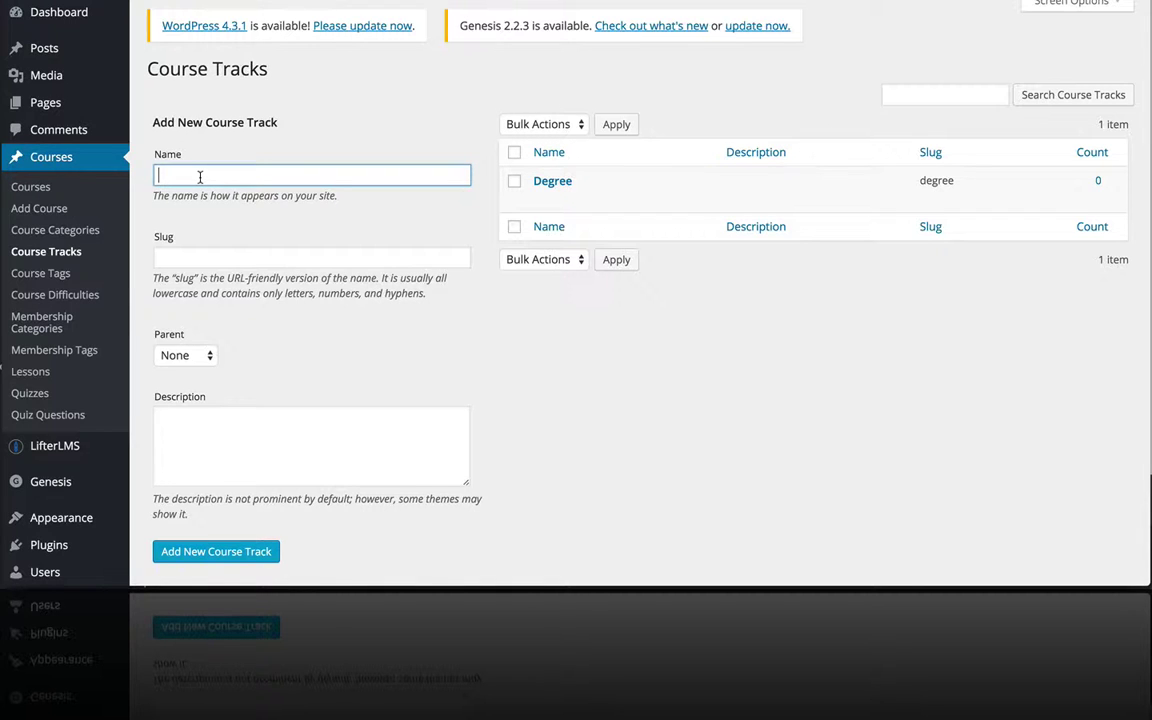
{"action": "type", "text": "LifterLMS Certification Degree"}
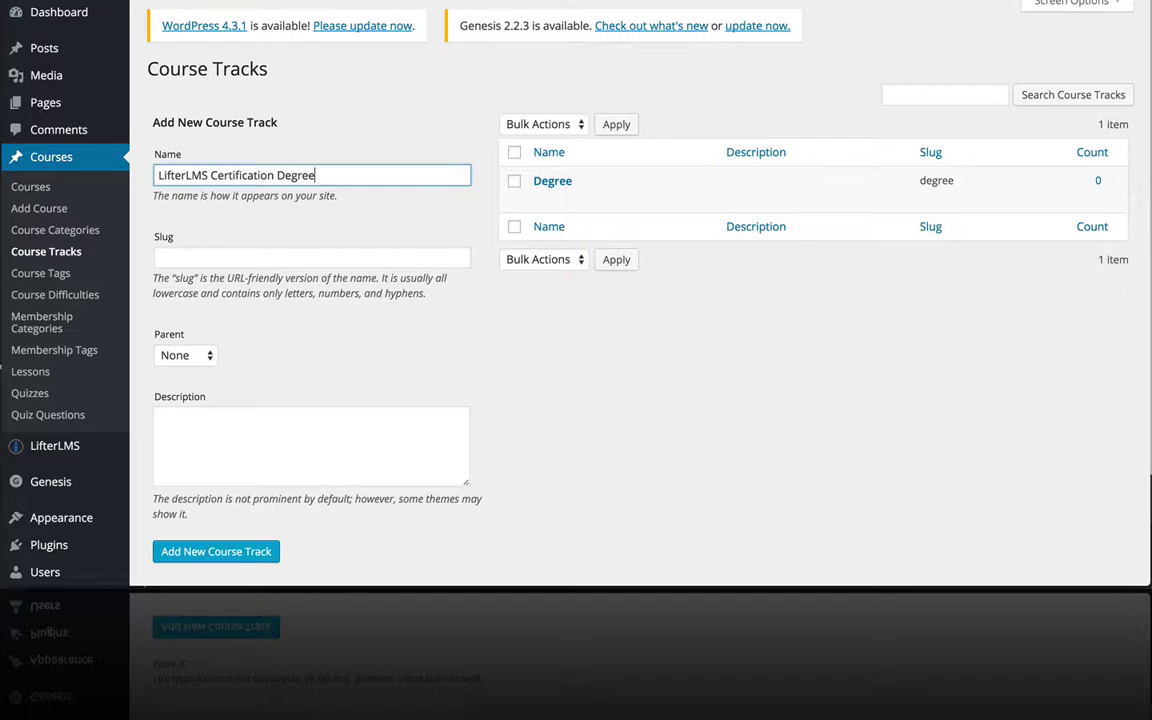
{"action": "left_click", "coordinate": [210, 555]}
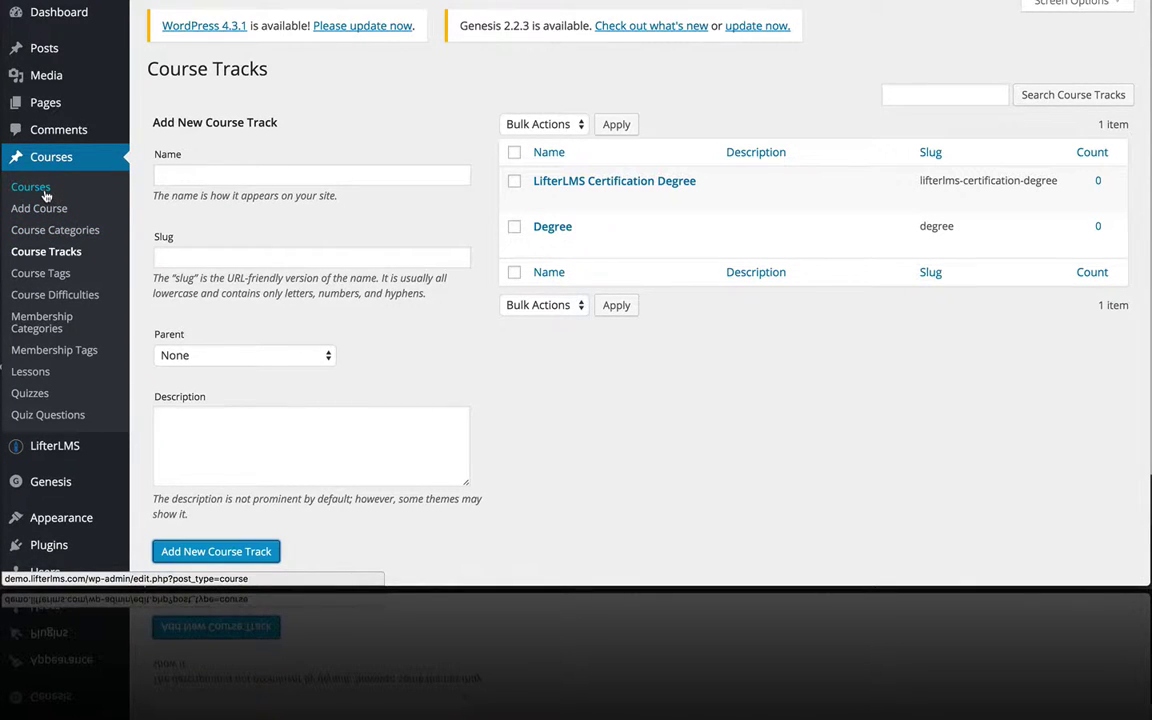
Assign the published Sample Course to the LifterLMS Certification Degree course track and update the course.
{"action": "left_click", "coordinate": [44, 193]}
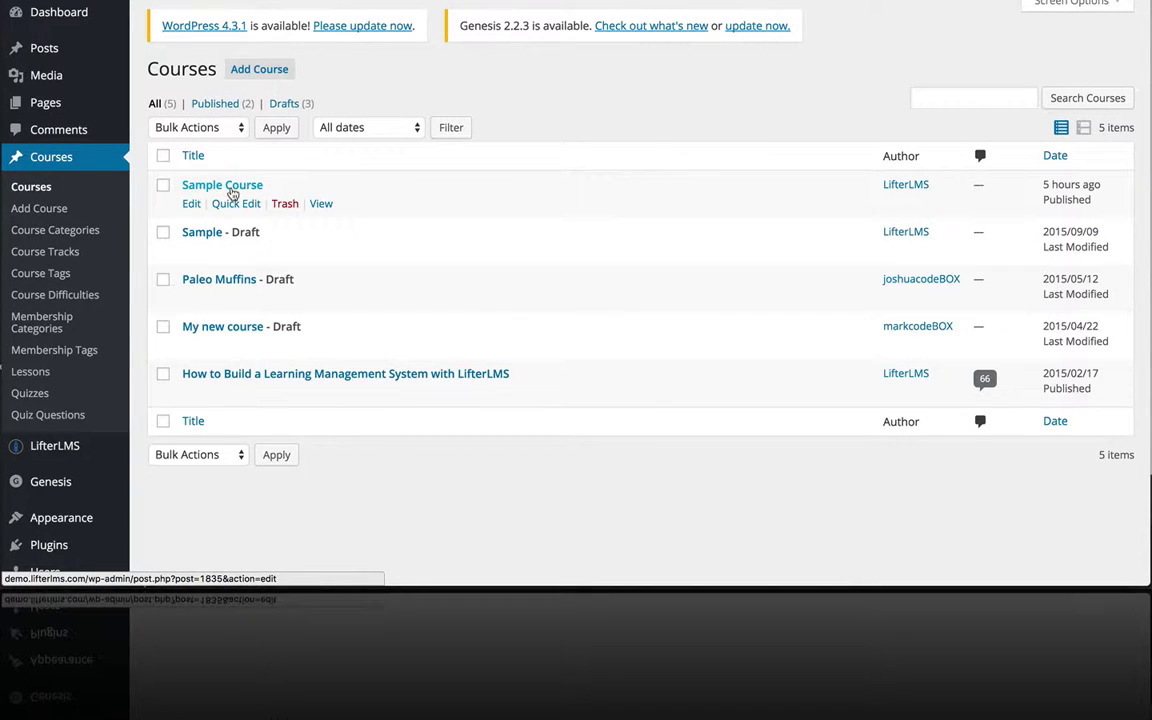
{"action": "left_click", "coordinate": [190, 204]}
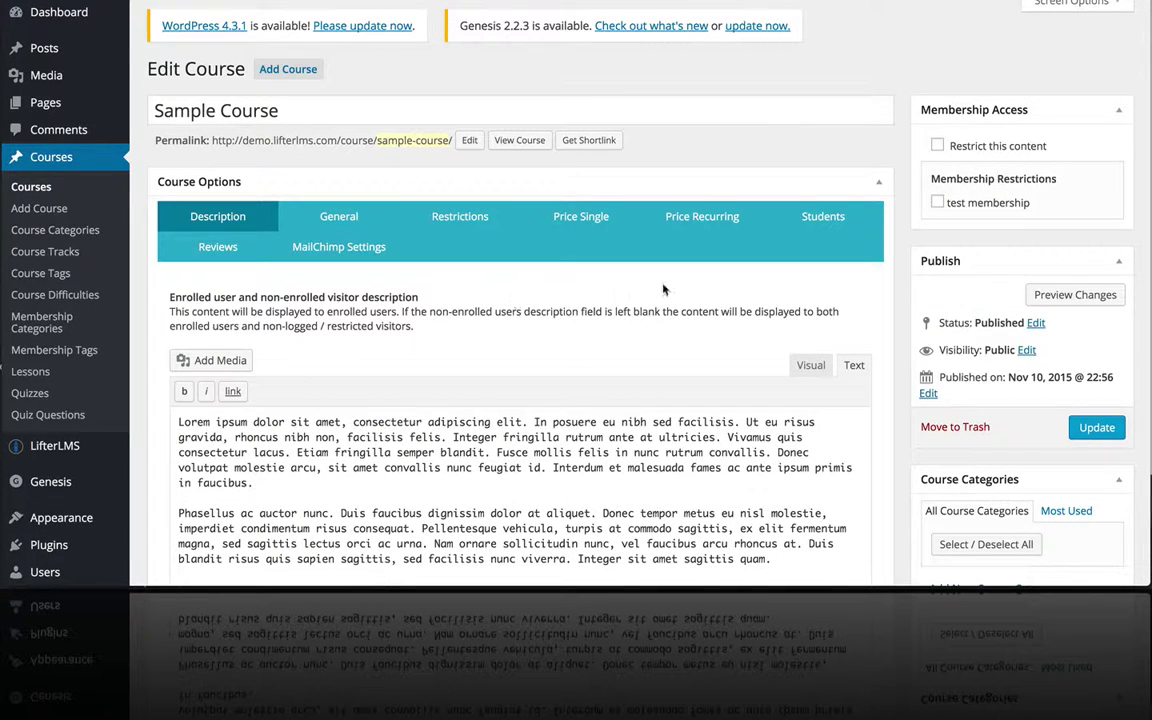
{"action": "scroll", "coordinate": [975, 430], "scroll_direction": "down", "scroll_amount": 5}
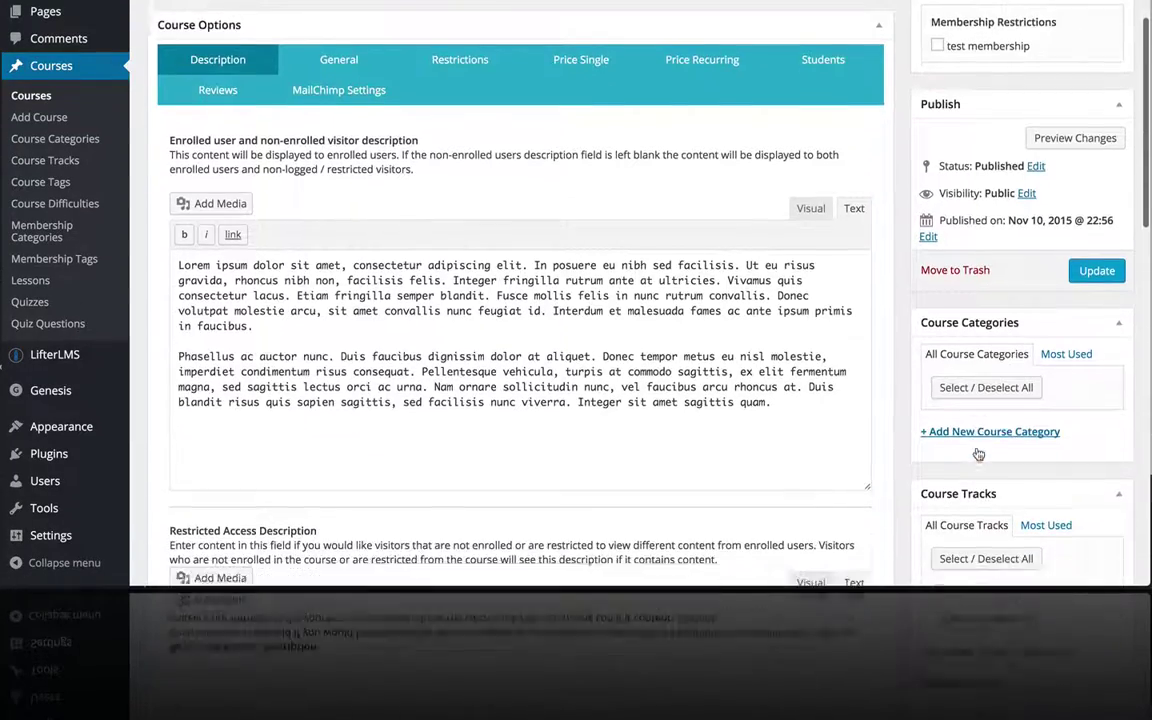
{"action": "scroll", "coordinate": [782, 362], "scroll_direction": "down", "scroll_amount": 9}
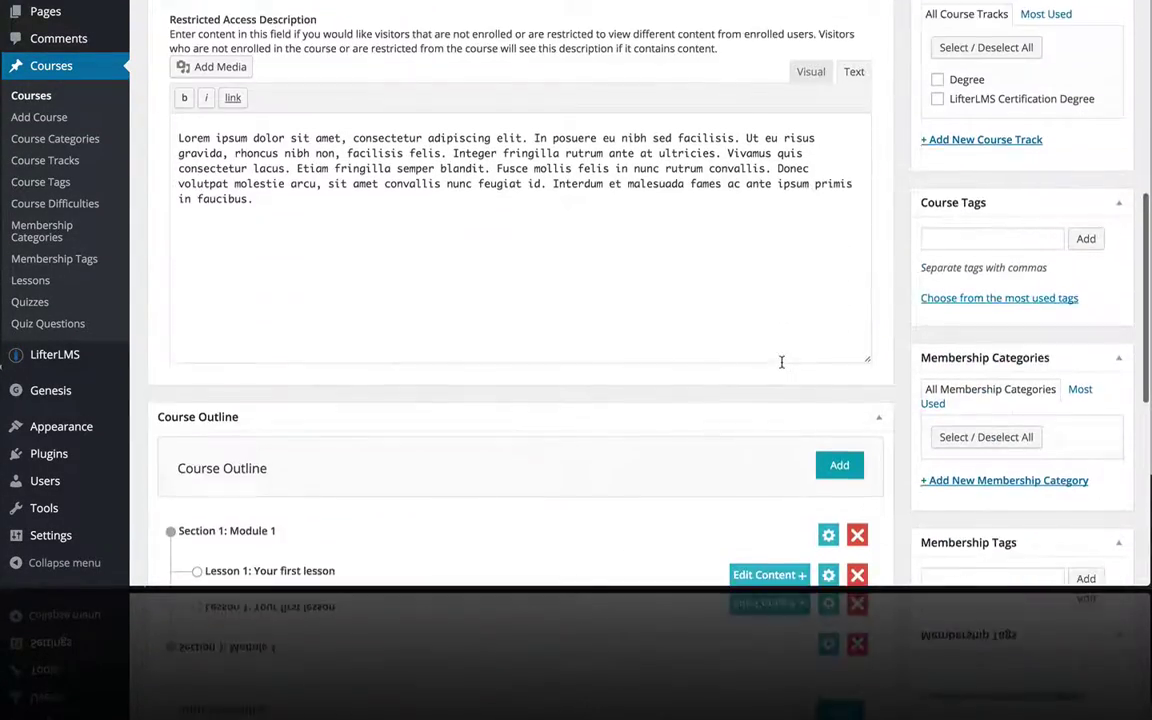
{"action": "scroll", "coordinate": [782, 362], "scroll_direction": "up", "scroll_amount": 1}
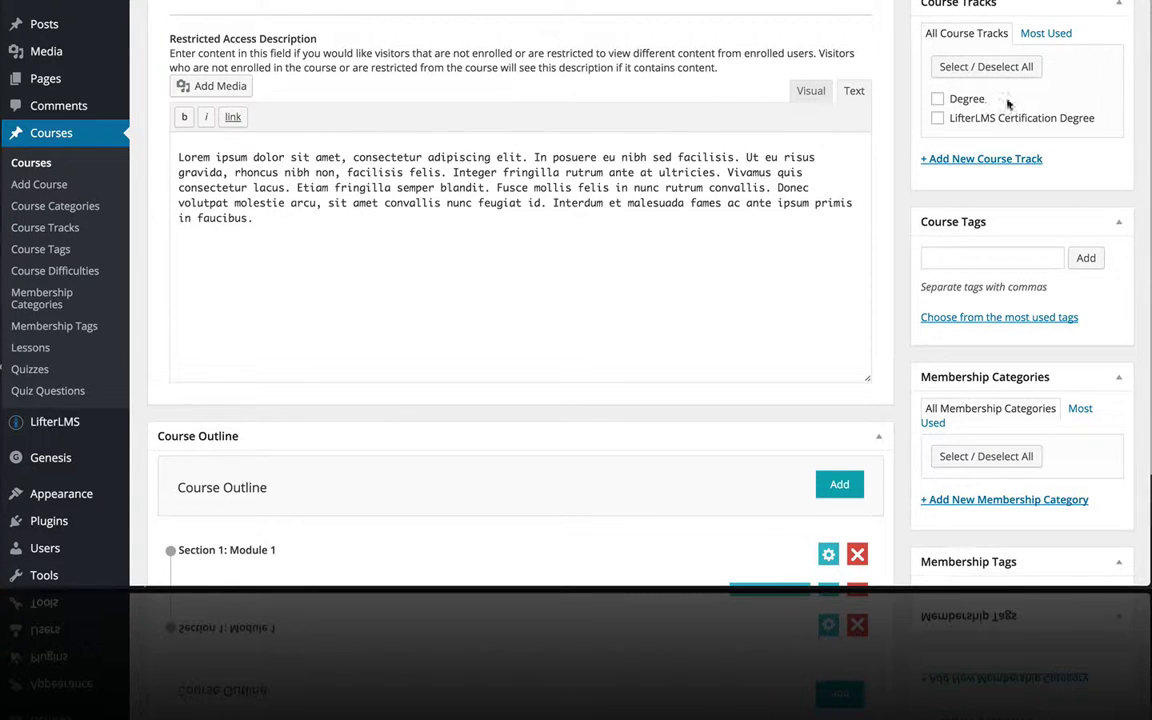
{"action": "scroll", "coordinate": [1008, 95], "scroll_direction": "up", "scroll_amount": 1}
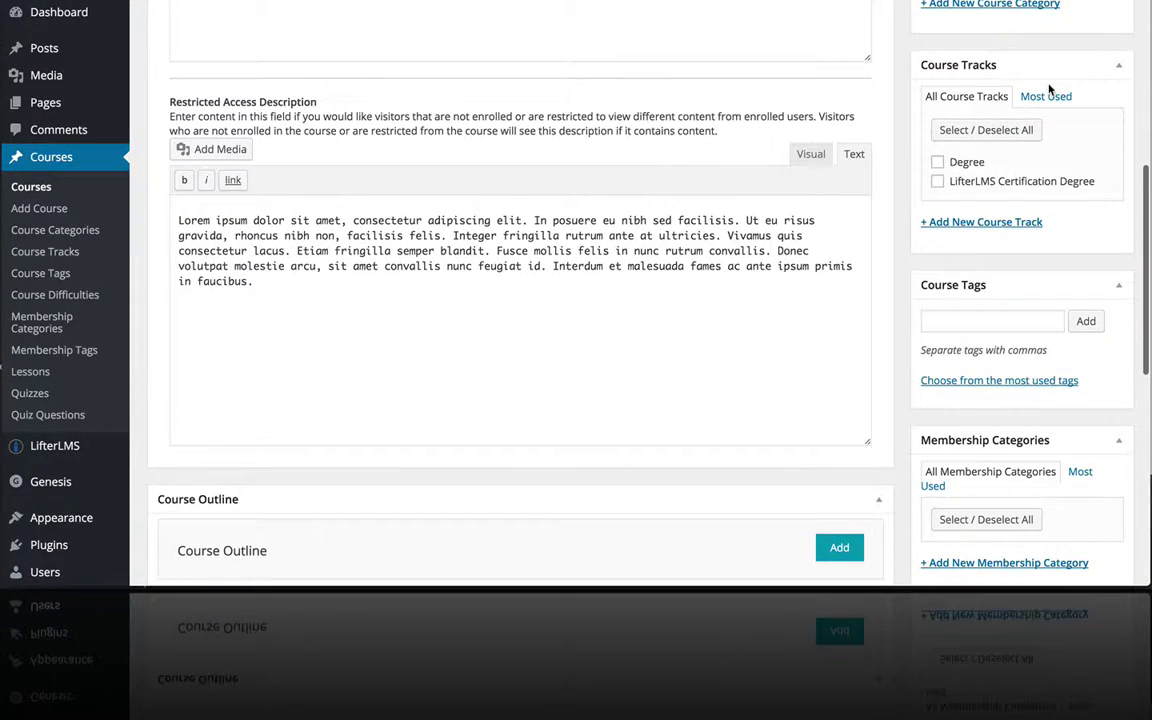
{"action": "left_click", "coordinate": [937, 182]}
{"action": "scroll", "coordinate": [1097, 176], "scroll_direction": "up", "scroll_amount": 1}
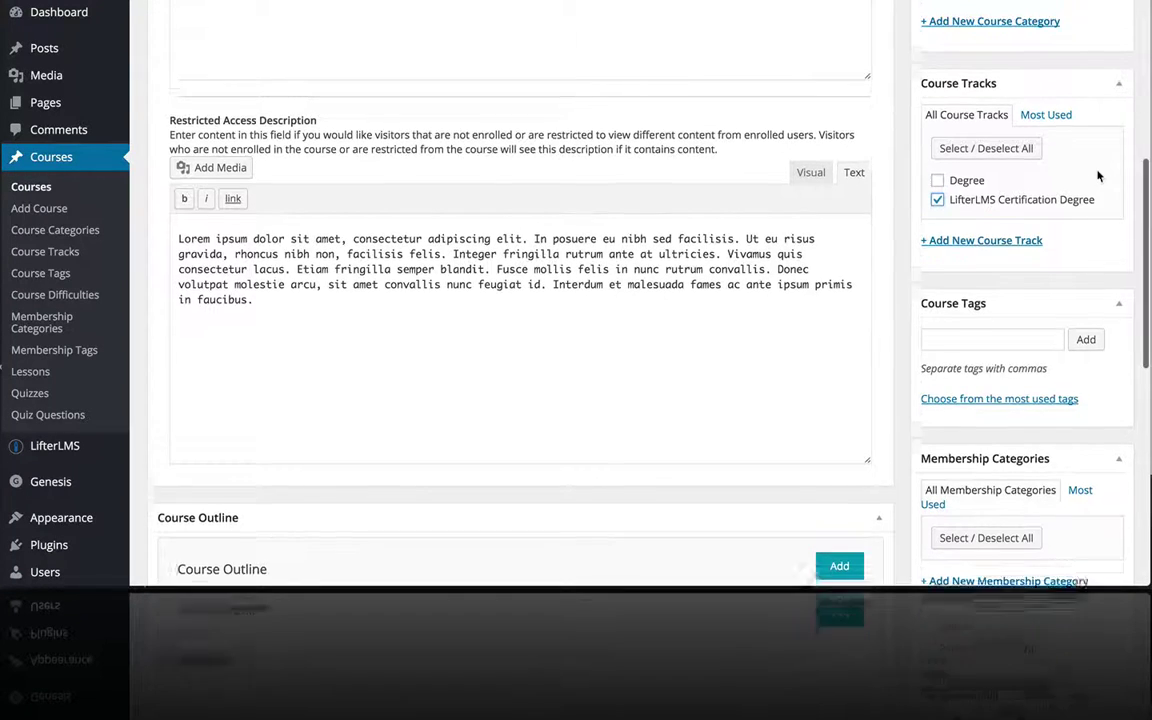
{"action": "scroll", "coordinate": [1097, 176], "scroll_direction": "up", "scroll_amount": 4}
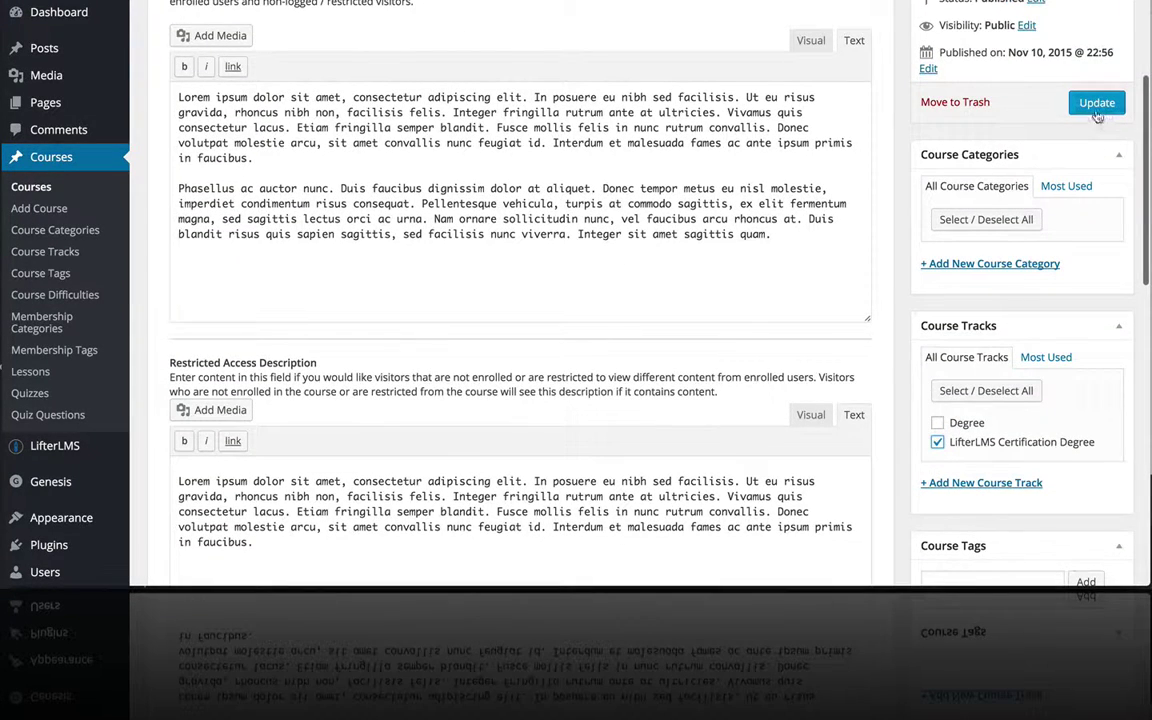
{"action": "left_click", "coordinate": [1096, 106]}
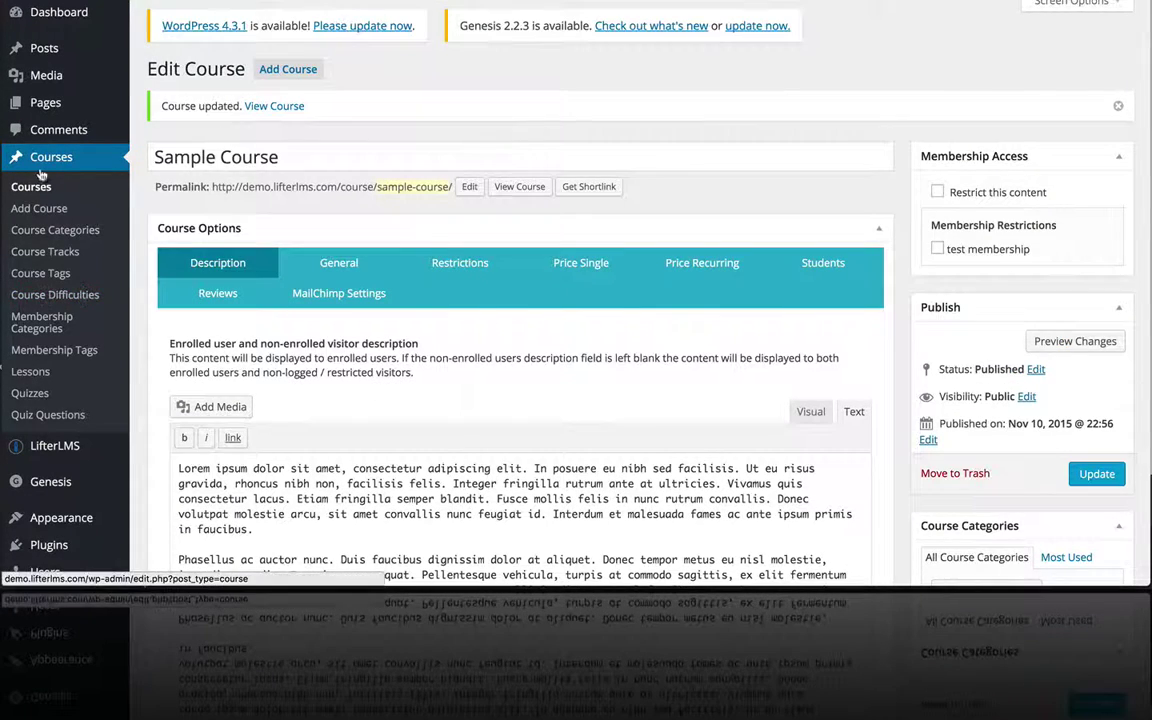
Assign the course "How to Build a Learning Management System with LifterLMS" to the LifterLMS Certification Degree track and update it.
{"action": "left_click", "coordinate": [38, 188]}
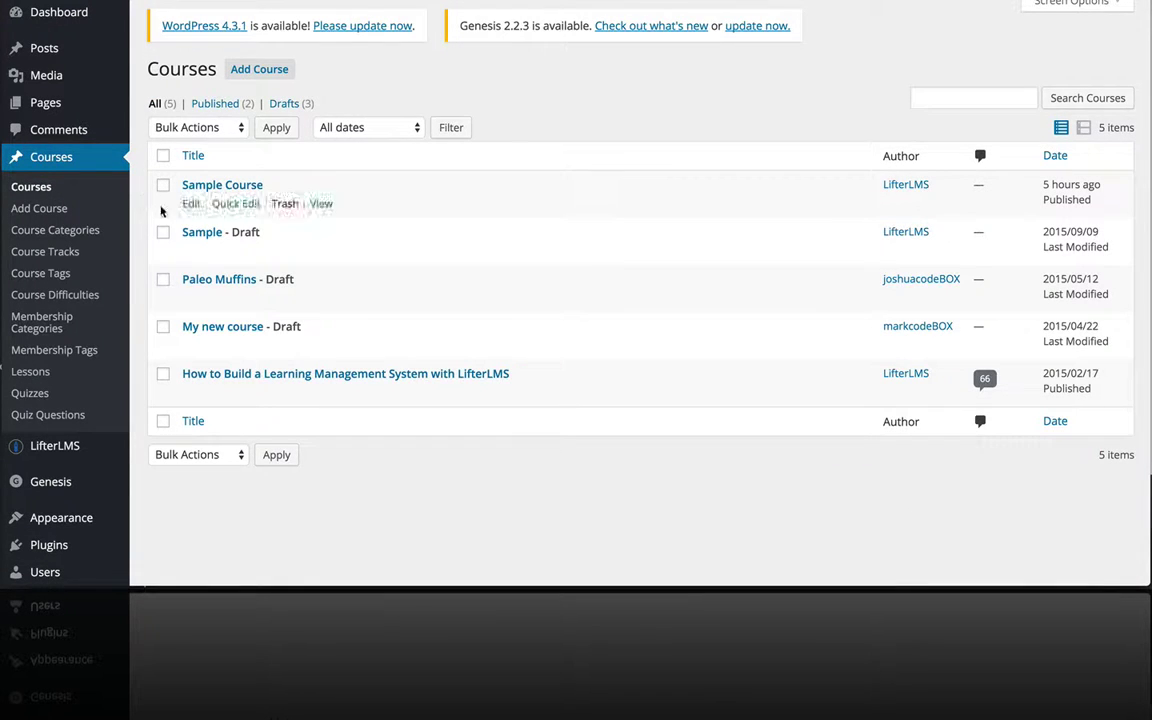
{"action": "left_click", "coordinate": [257, 374]}
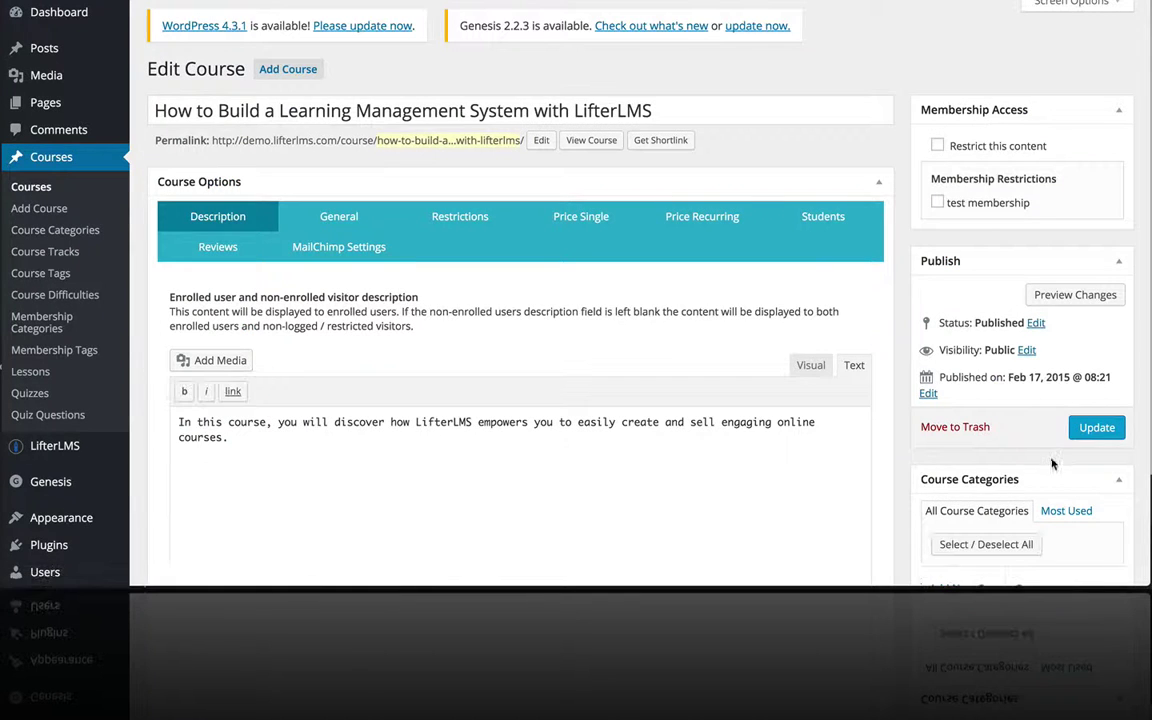
{"action": "scroll", "coordinate": [1000, 464], "scroll_direction": "down", "scroll_amount": 5}
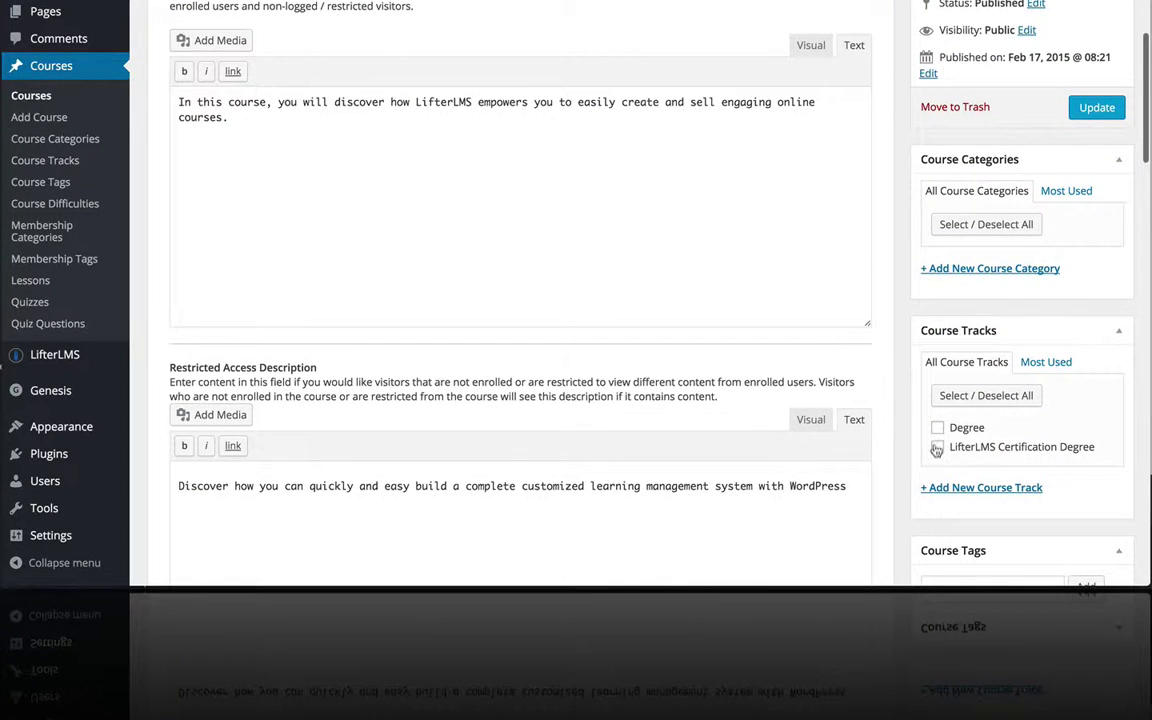
{"action": "left_click", "coordinate": [937, 451]}
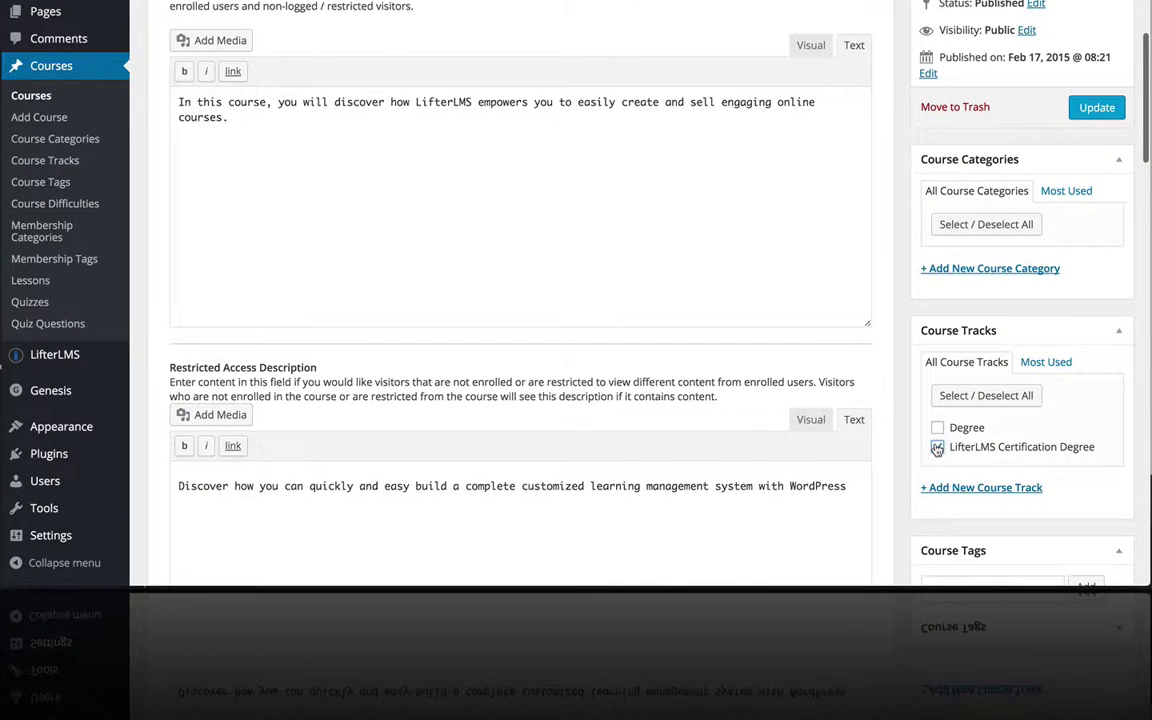
{"action": "left_click", "coordinate": [1100, 114]}
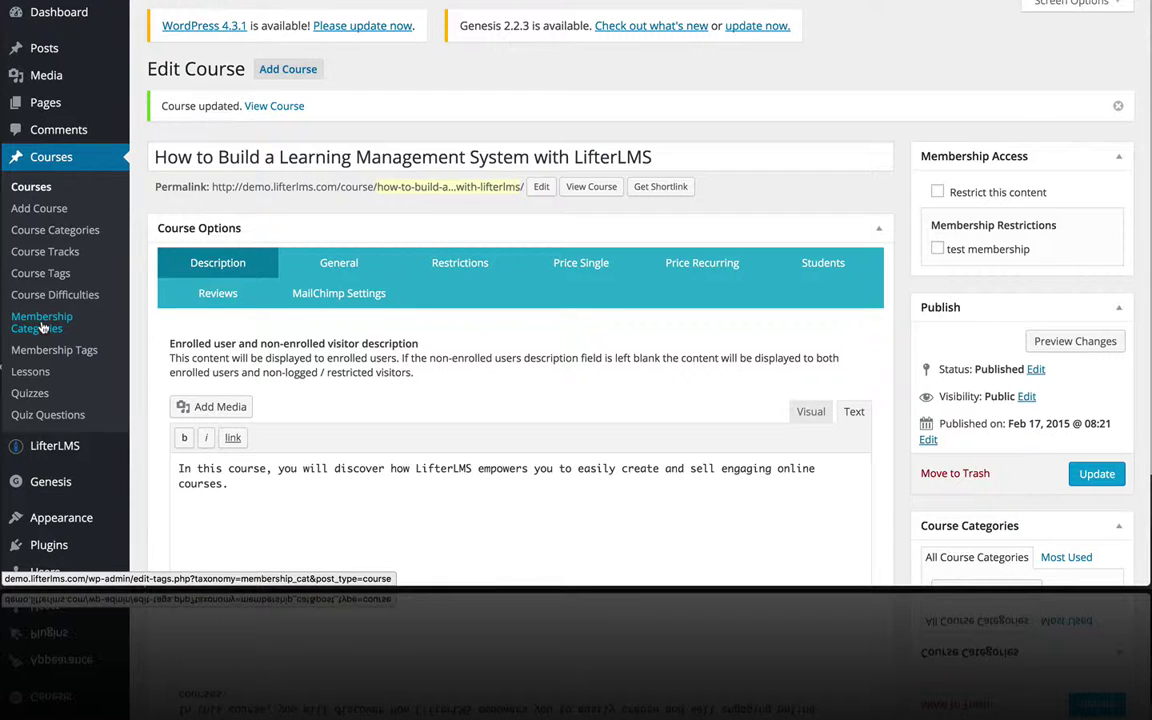
Start a new LifterLMS engagement titled "Send LifterLMS Certification Degree Certificate".
{"action": "scroll", "coordinate": [42, 327], "scroll_direction": "down", "scroll_amount": 2}
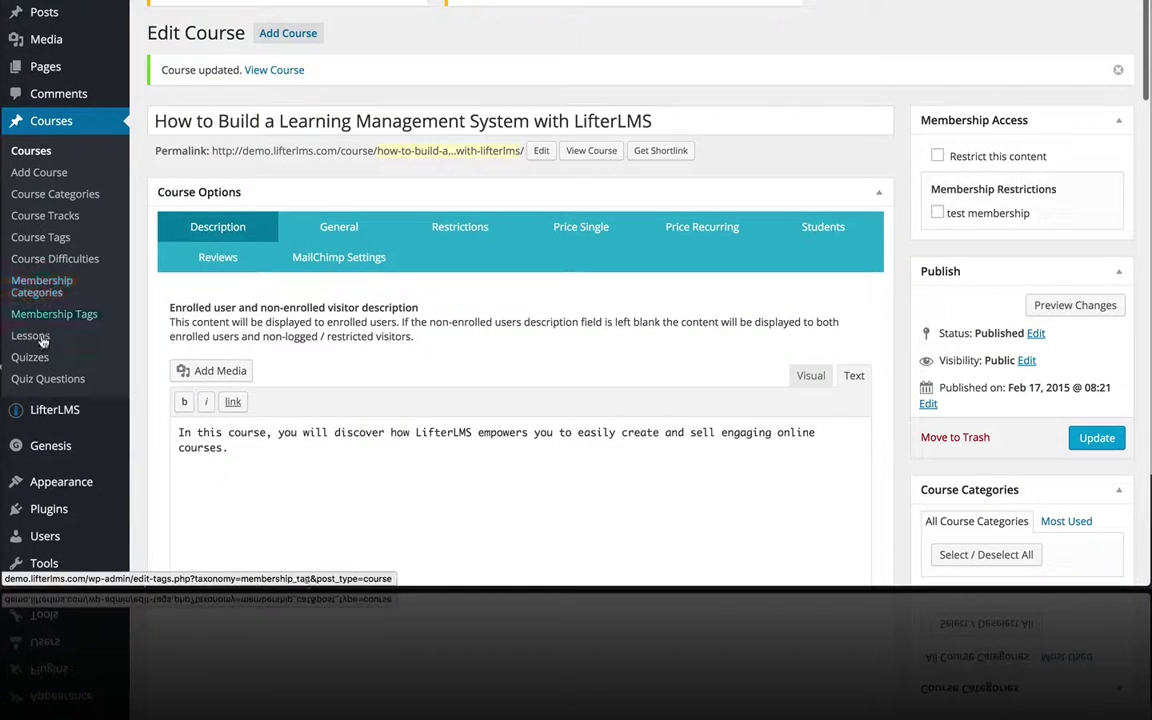
{"action": "mouse_move", "coordinate": [53, 410]}
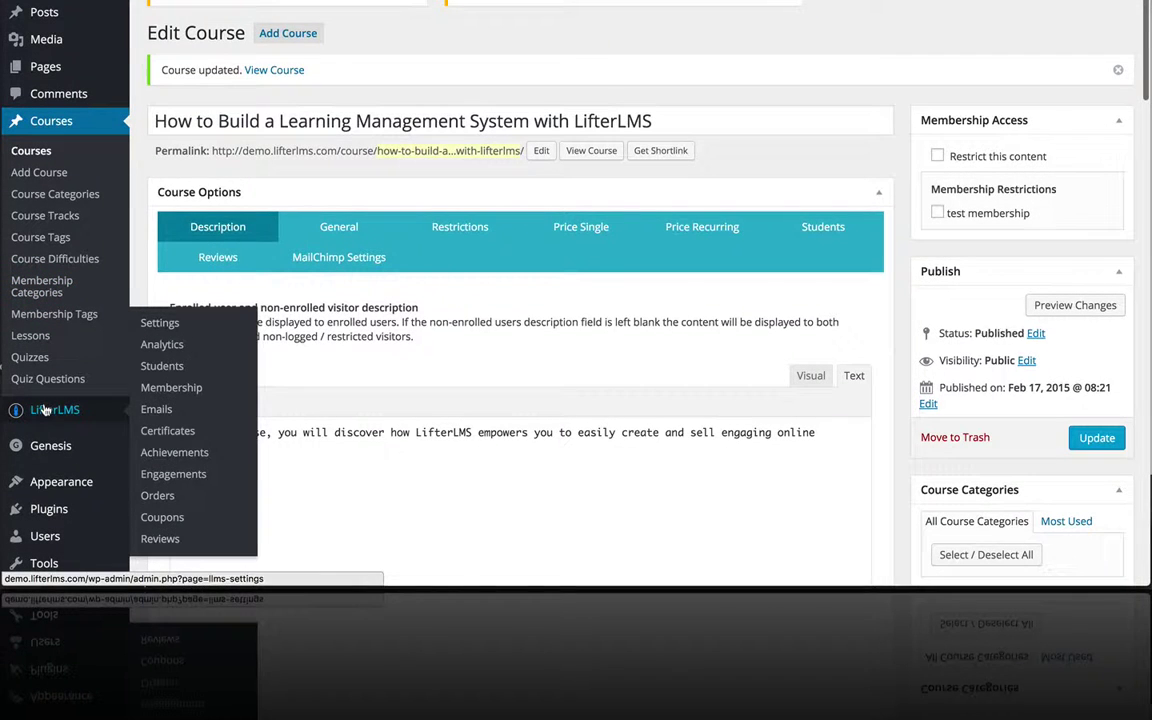
{"action": "left_click", "coordinate": [174, 476]}
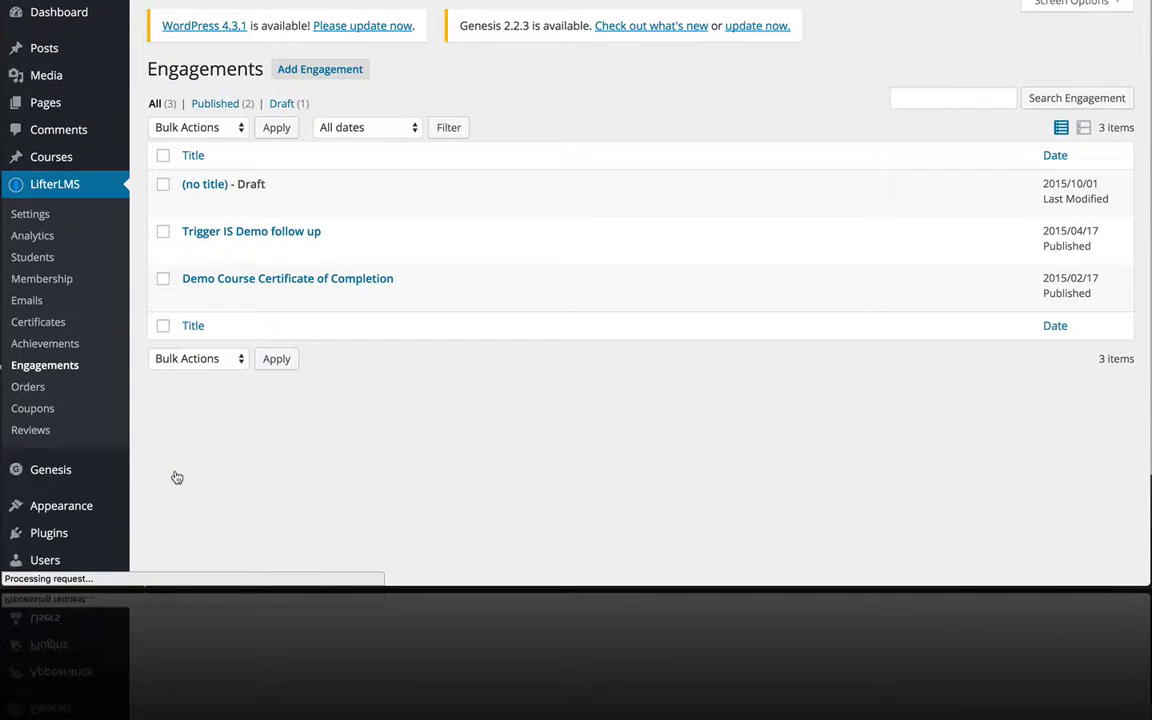
{"action": "left_click", "coordinate": [312, 76]}
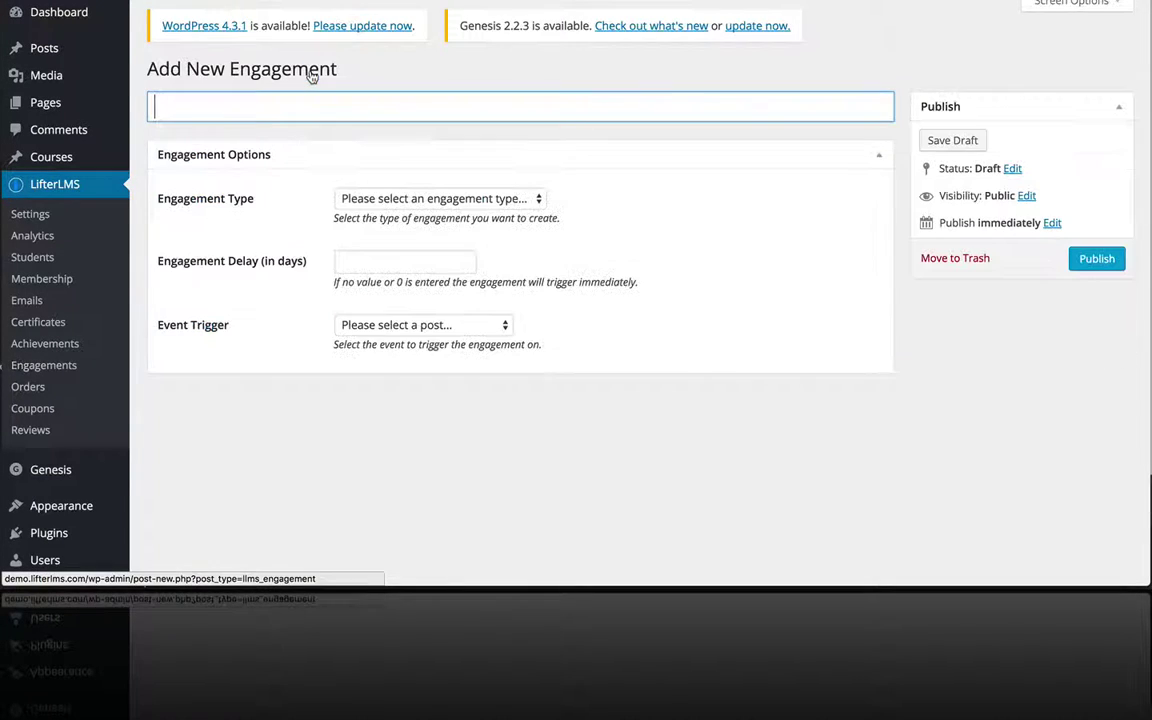
{"action": "left_click", "coordinate": [239, 103]}
{"action": "type", "text": "Se"}
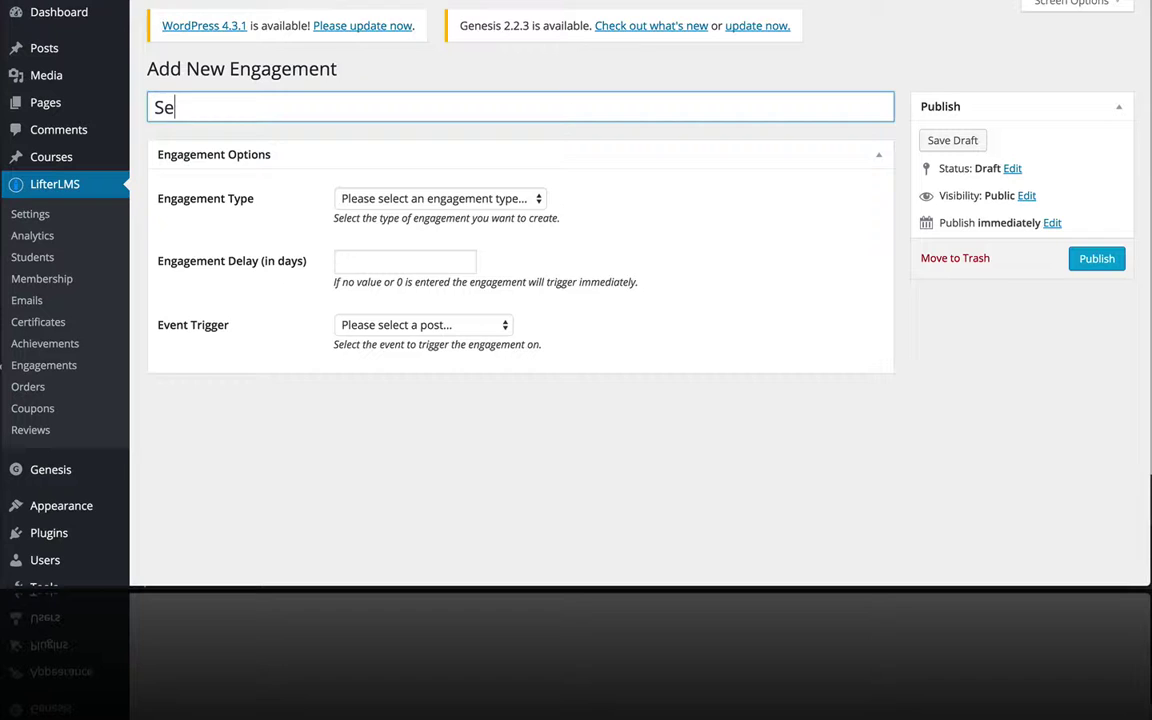
{"action": "type", "text": "nd LifterLMS "}
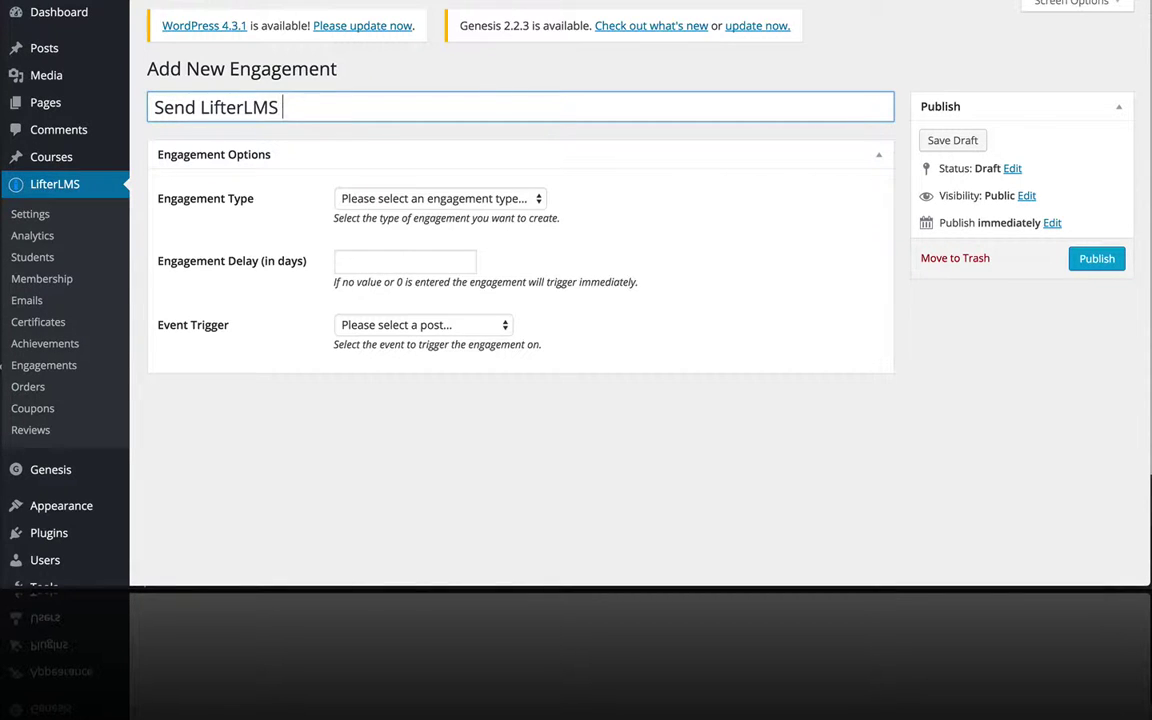
{"action": "type", "text": "Certification Deg"}
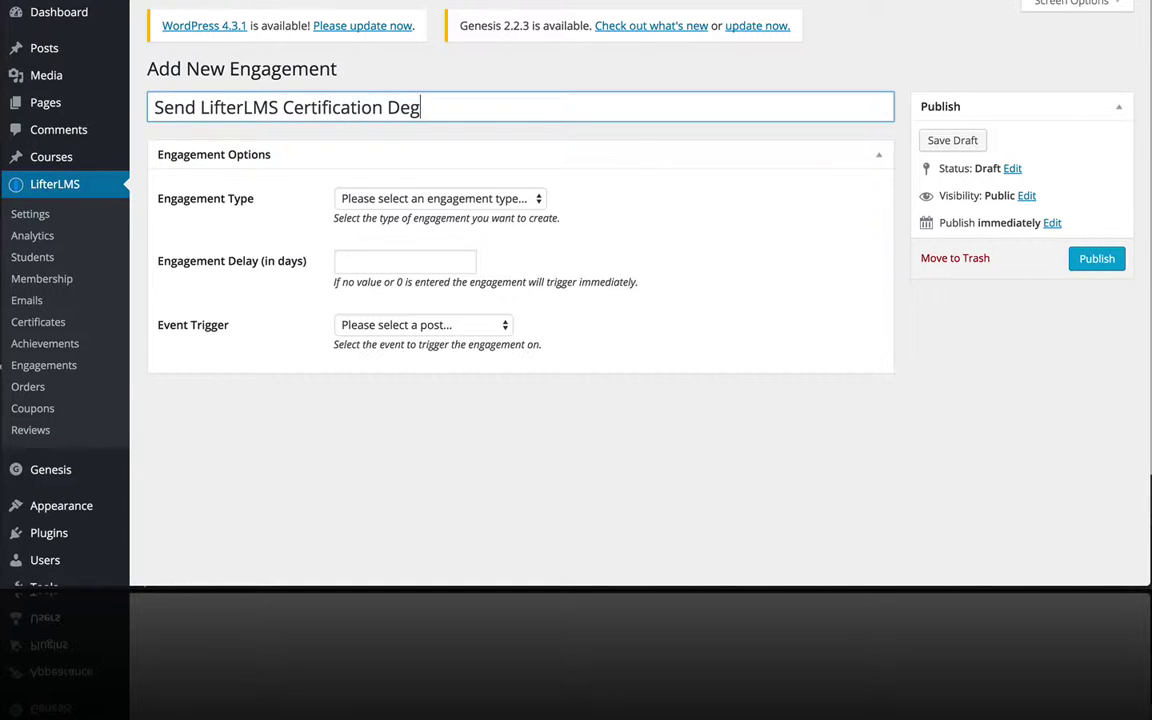
{"action": "type", "text": "ree Certificate"}
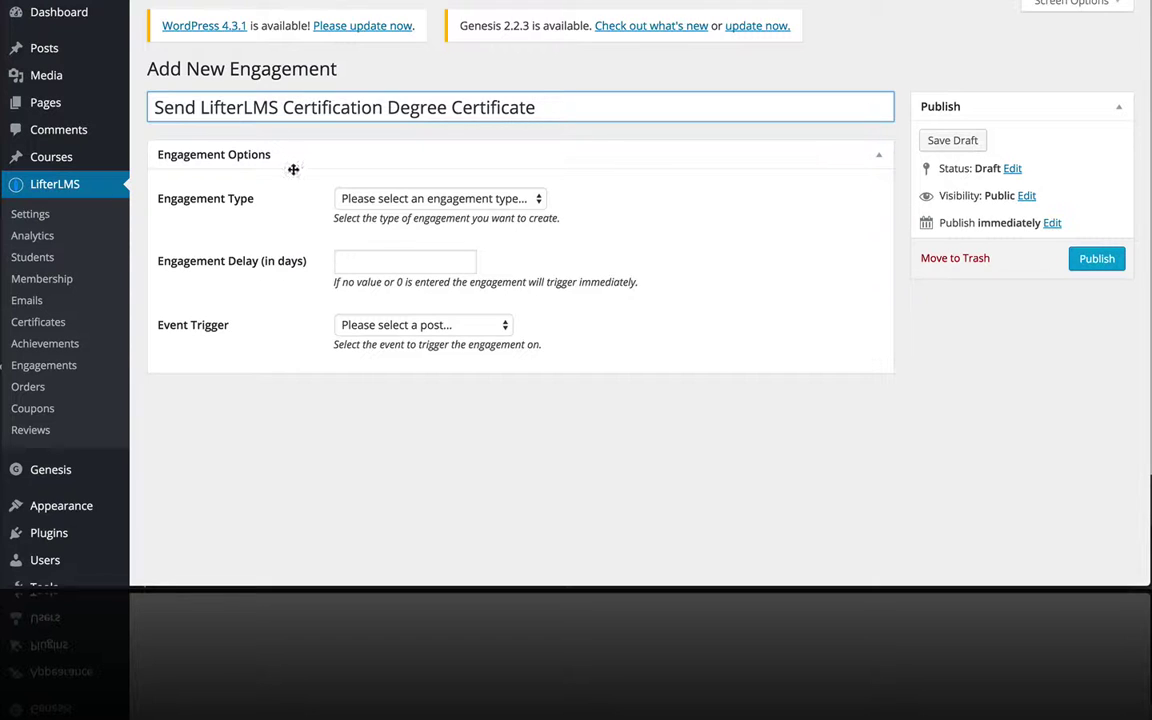
Set the engagement type to Give Certificate using End of Course Certificate, with an engagement delay of 0 days.
{"action": "left_click", "coordinate": [392, 200]}
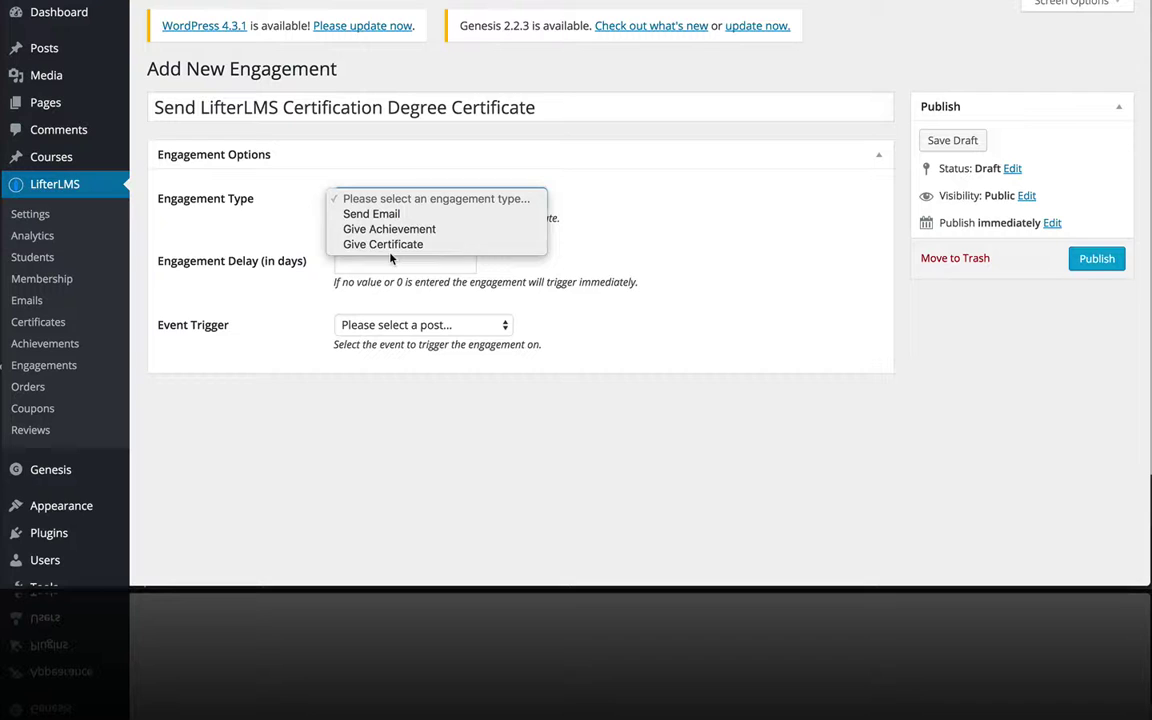
{"action": "left_click", "coordinate": [390, 245]}
{"action": "left_click", "coordinate": [395, 258]}
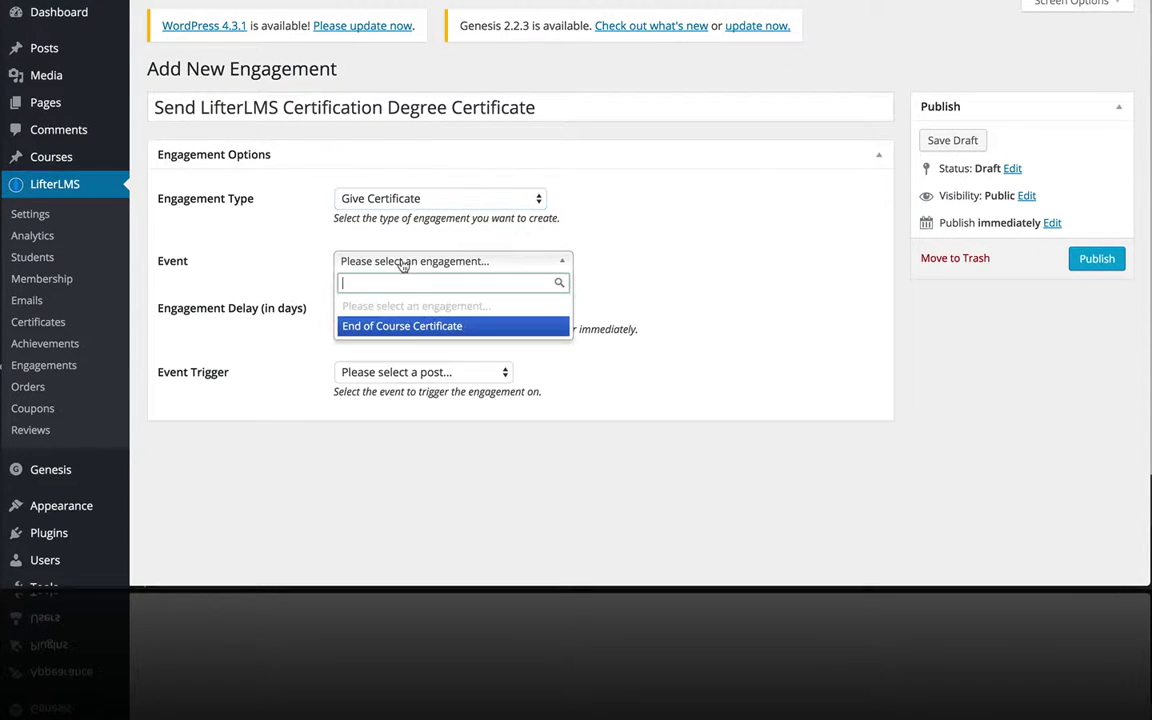
{"action": "left_click", "coordinate": [391, 327]}
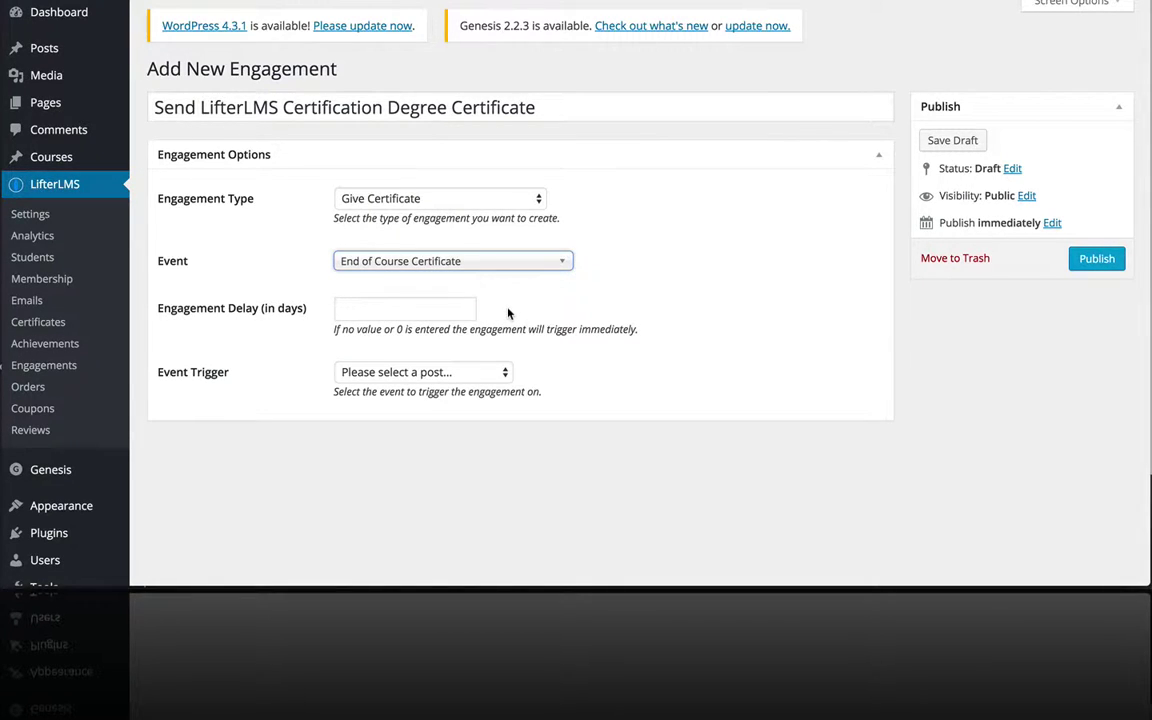
{"action": "left_click", "coordinate": [414, 309]}
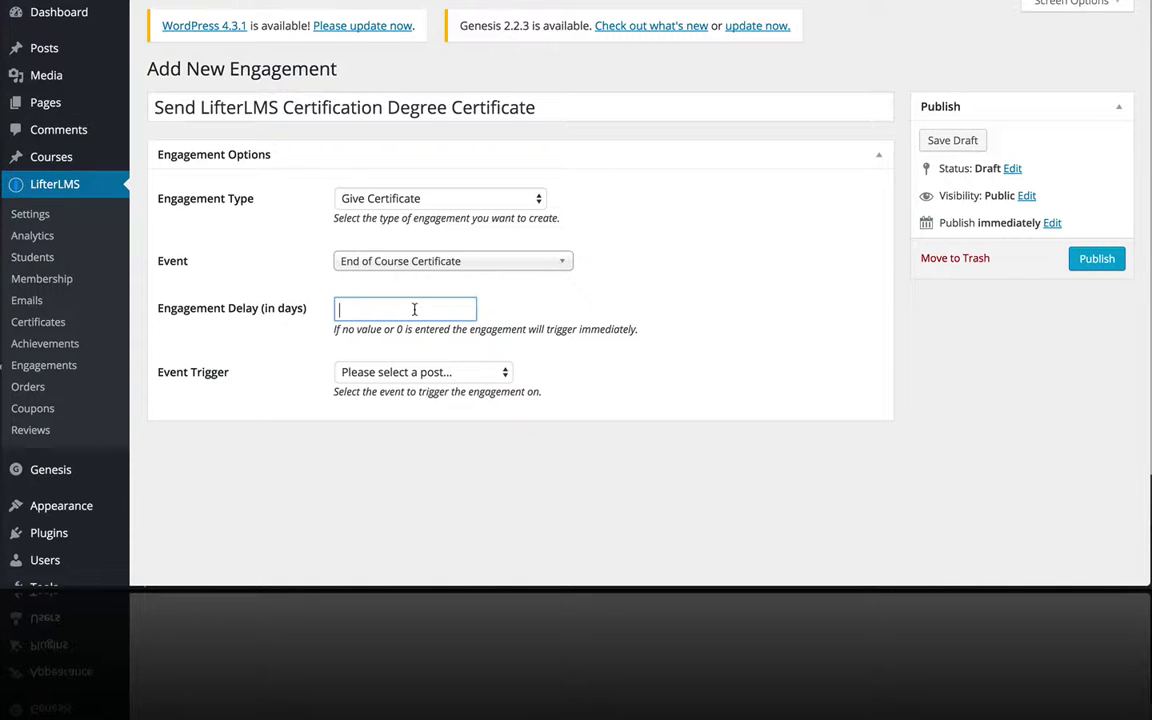
{"action": "type", "text": "0"}
Trigger the engagement on Course Track Completed for the LifterLMS Certification Degree track and publish it.
{"action": "left_click", "coordinate": [470, 376]}
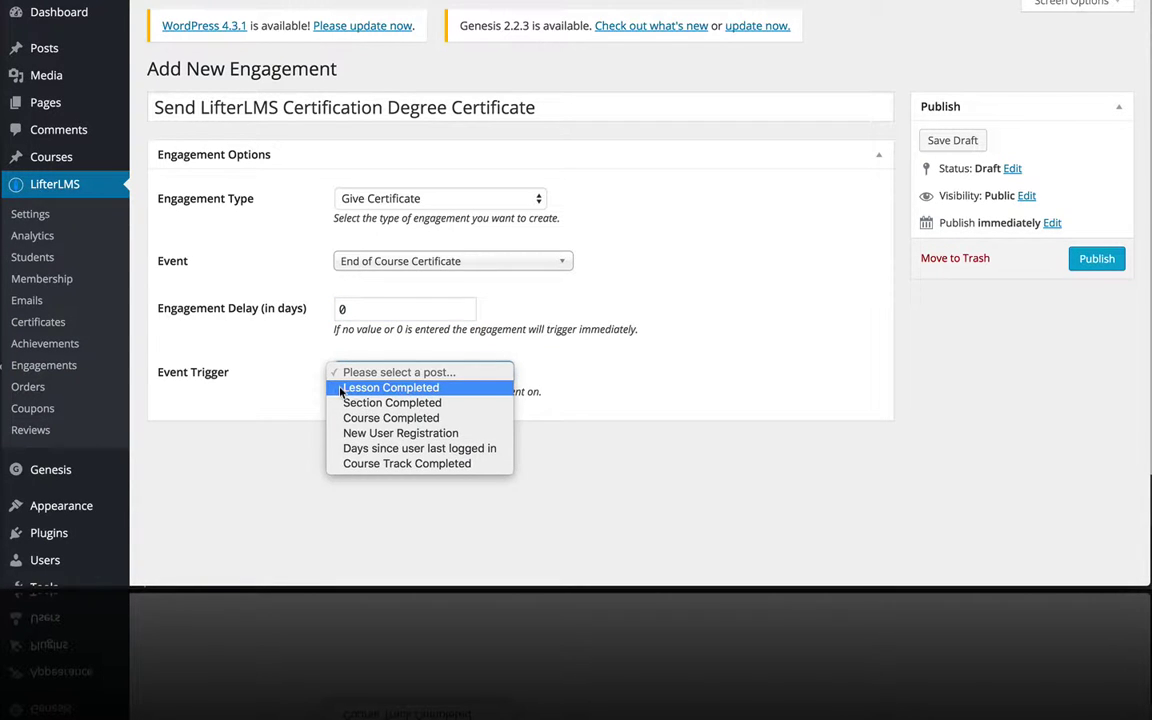
{"action": "left_click", "coordinate": [393, 466]}
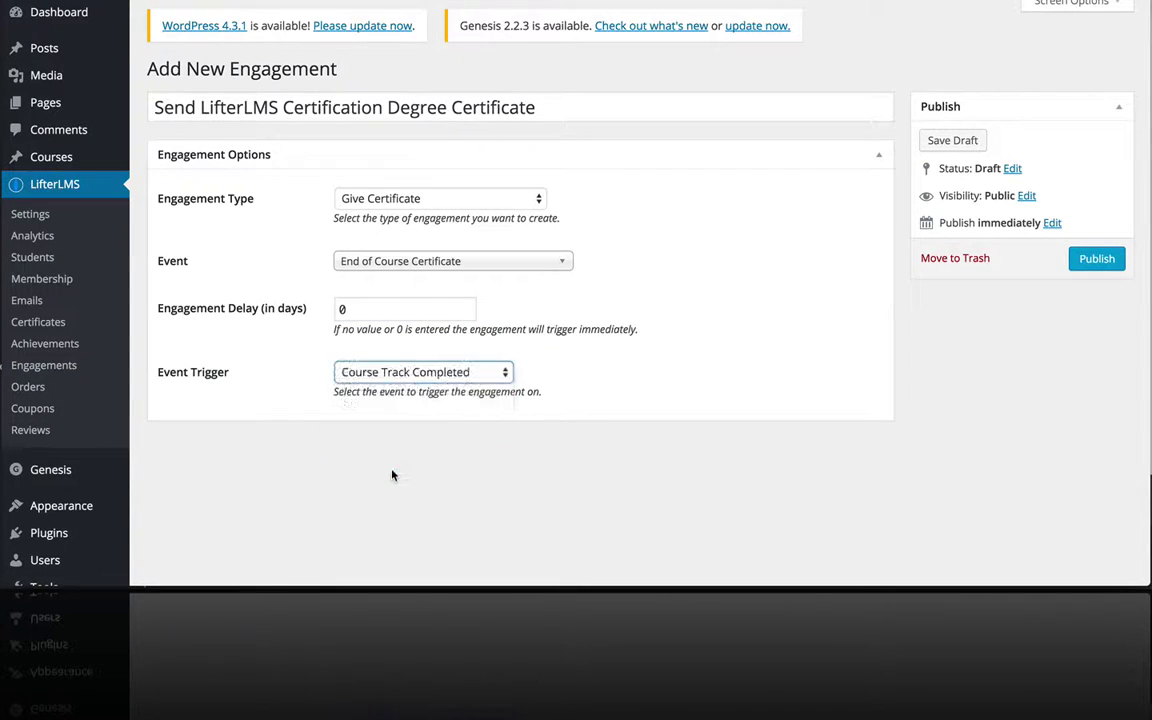
{"action": "left_click", "coordinate": [452, 440]}
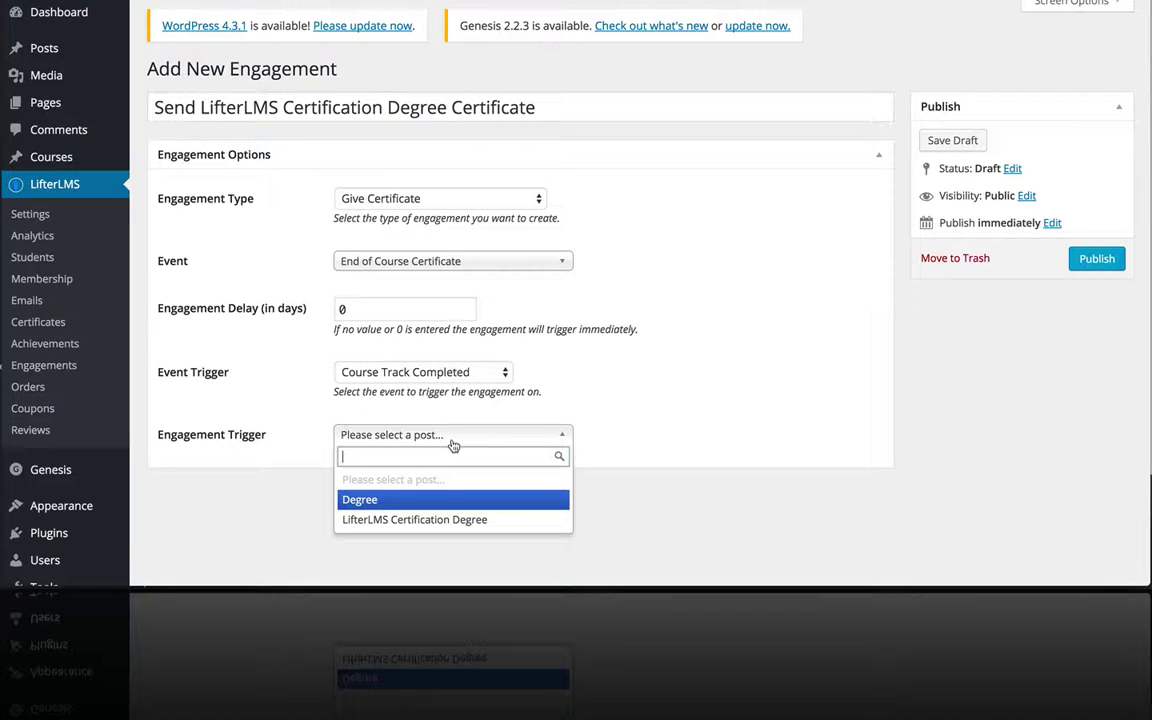
{"action": "left_click", "coordinate": [443, 520]}
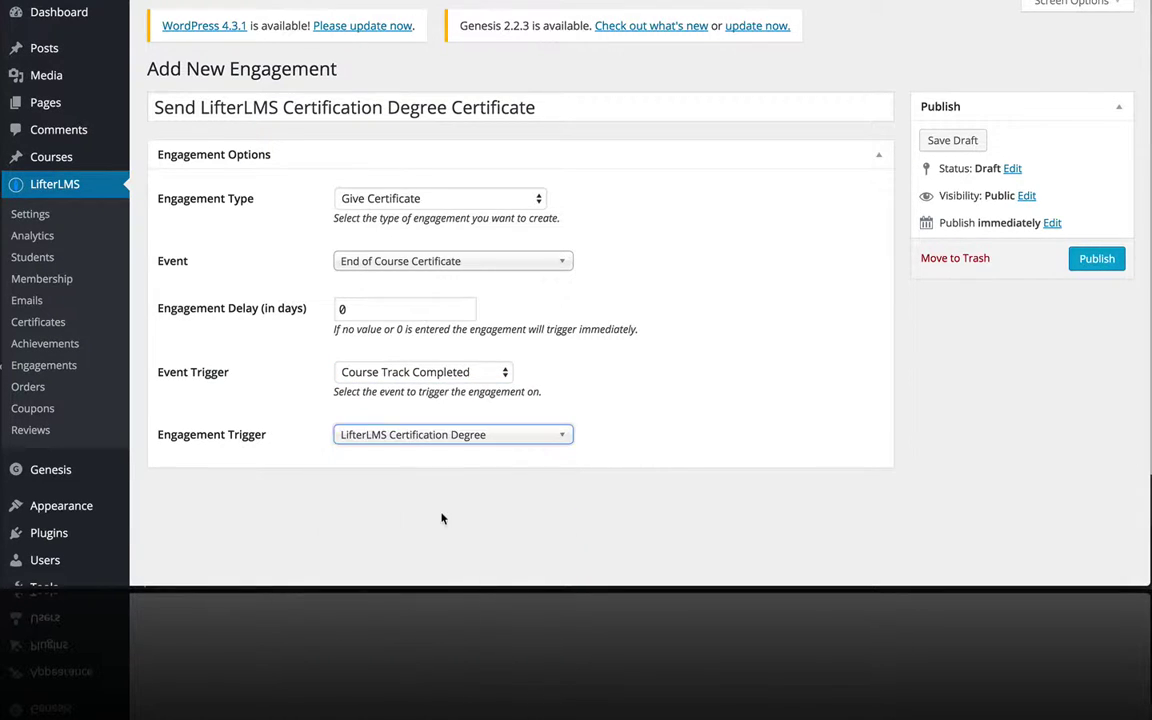
{"action": "left_click", "coordinate": [1097, 259]}
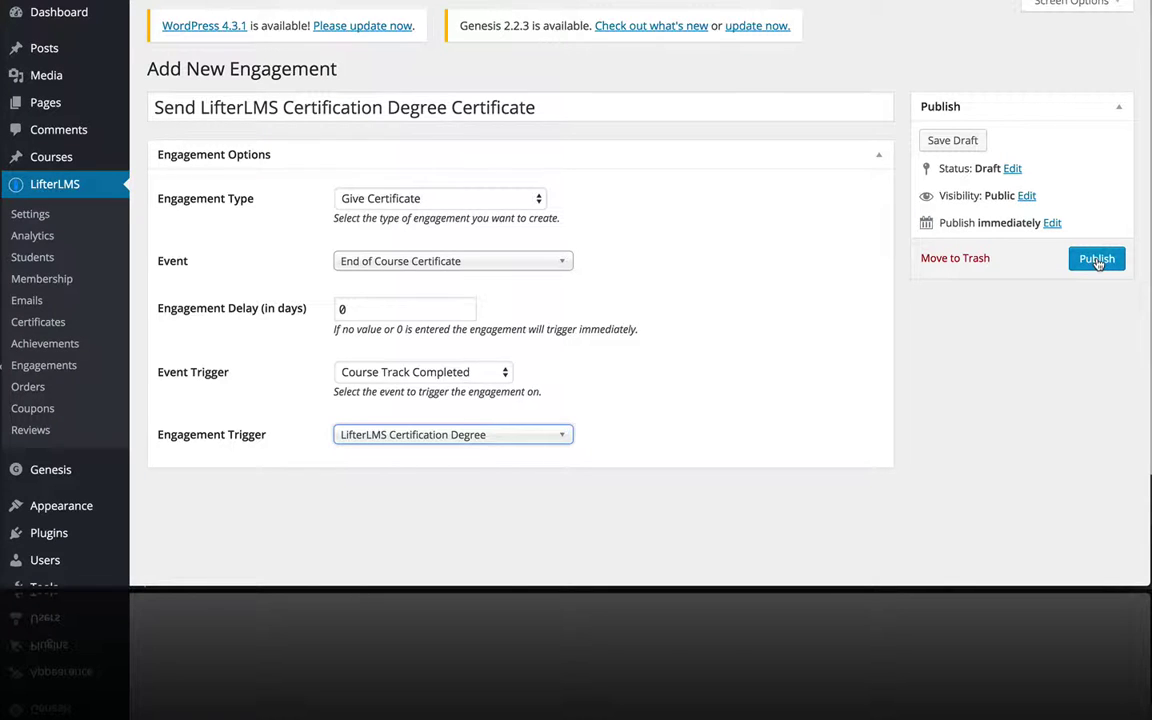